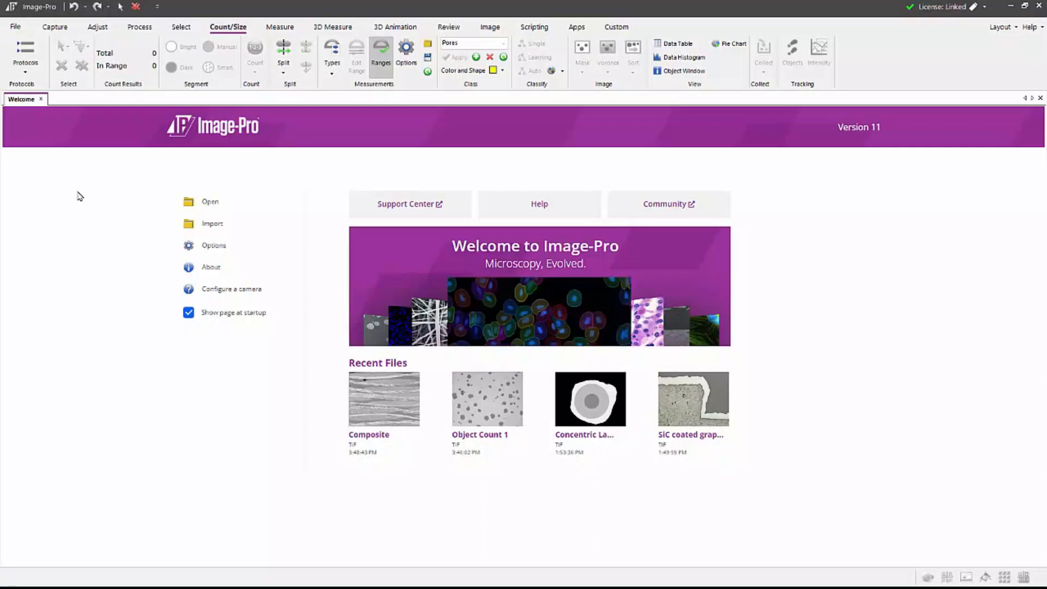
- Load the default Composite Materials protocol from the Materials collection, together with its demo settings and image
click(33, 55)
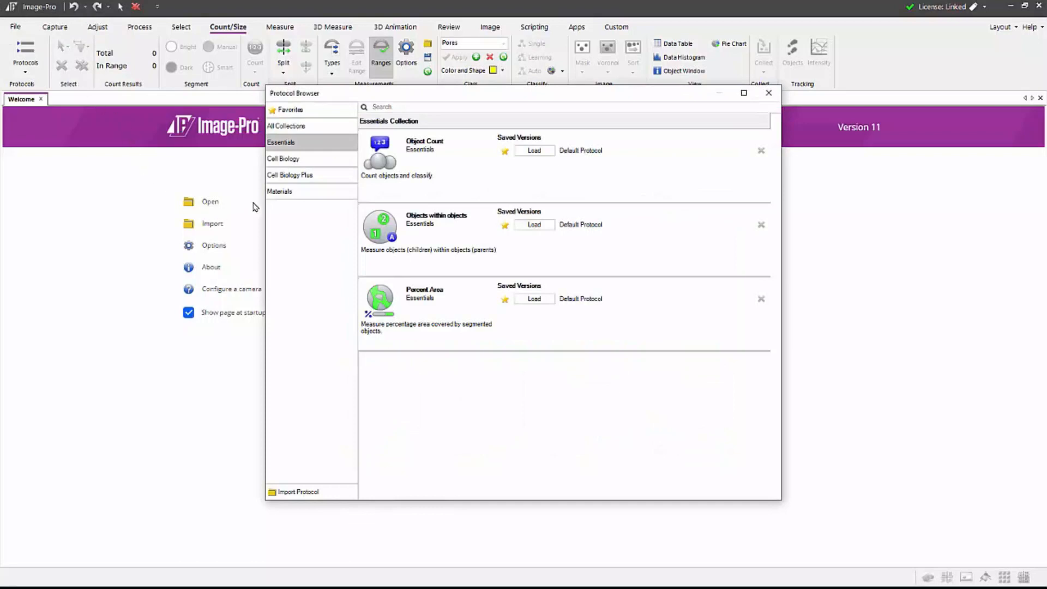
click(278, 192)
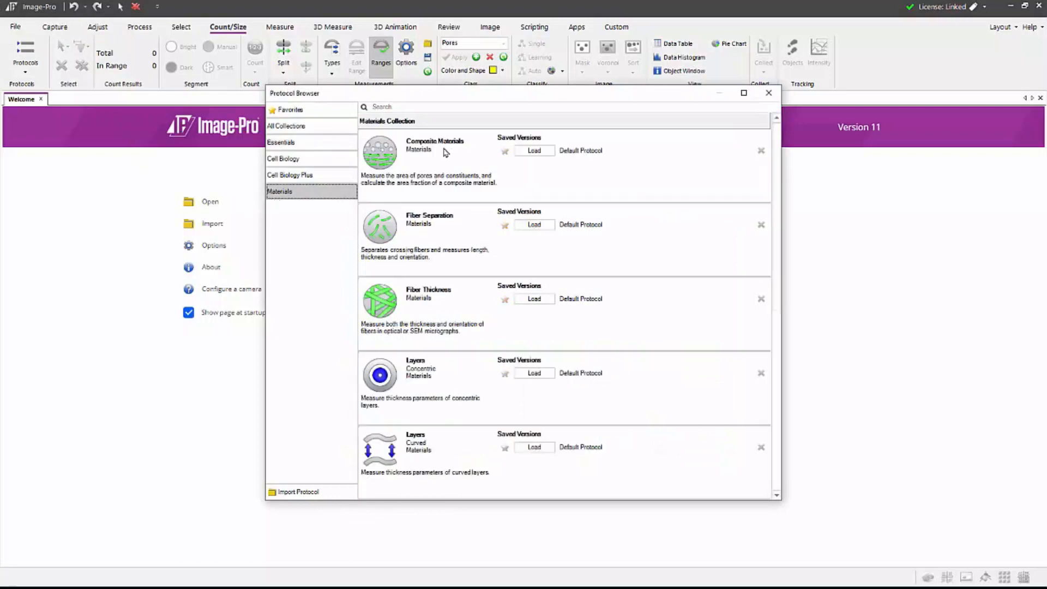
click(540, 153)
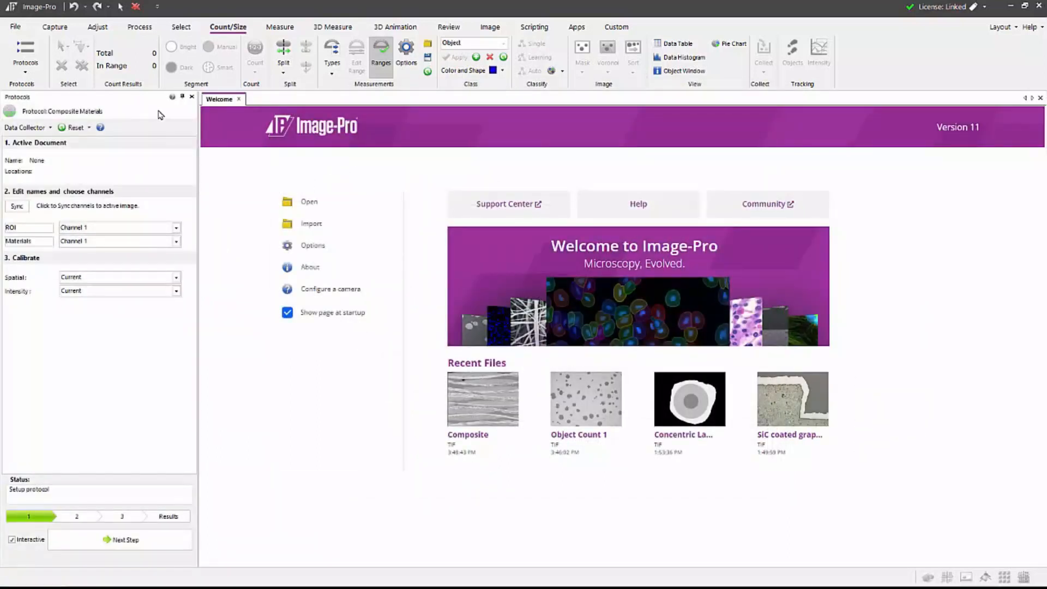
mouse_move(136, 123)
click(90, 129)
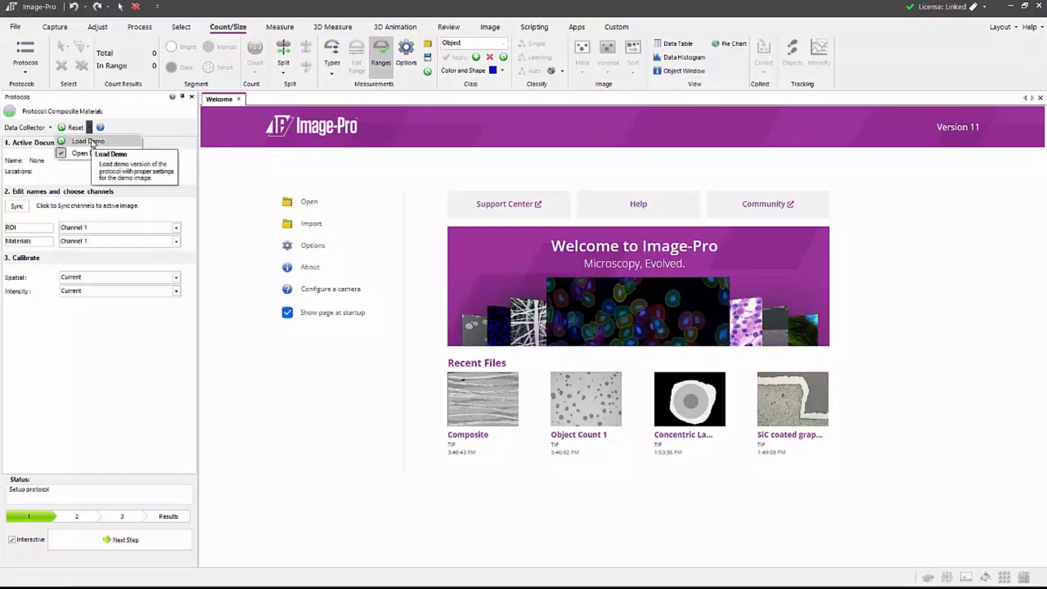
click(91, 142)
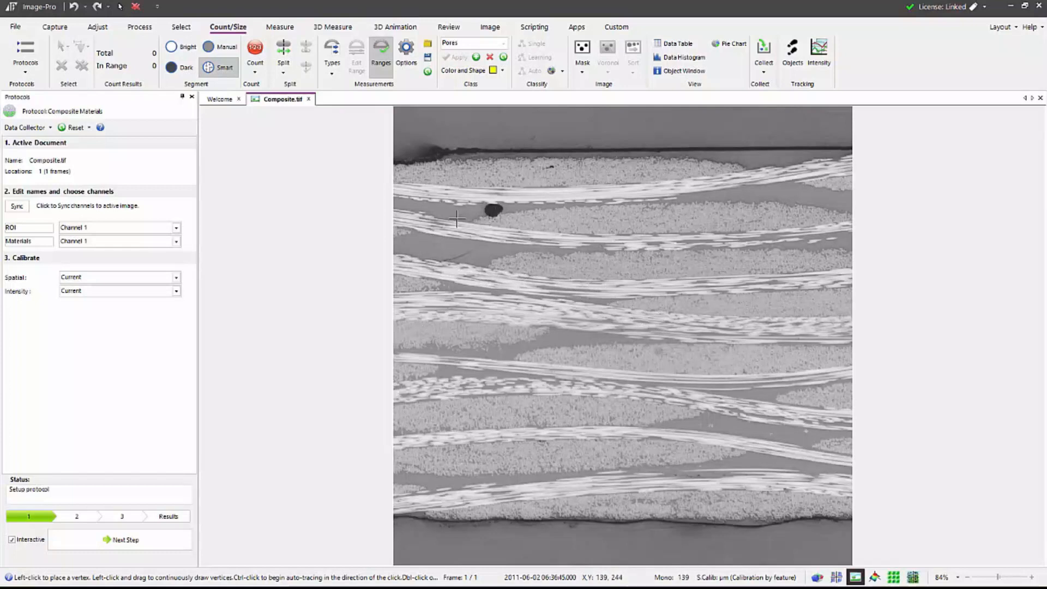
- Sync the protocol channels to the active image and set the Materials channel to Mono image, keeping the Current spatial calibration
click(18, 208)
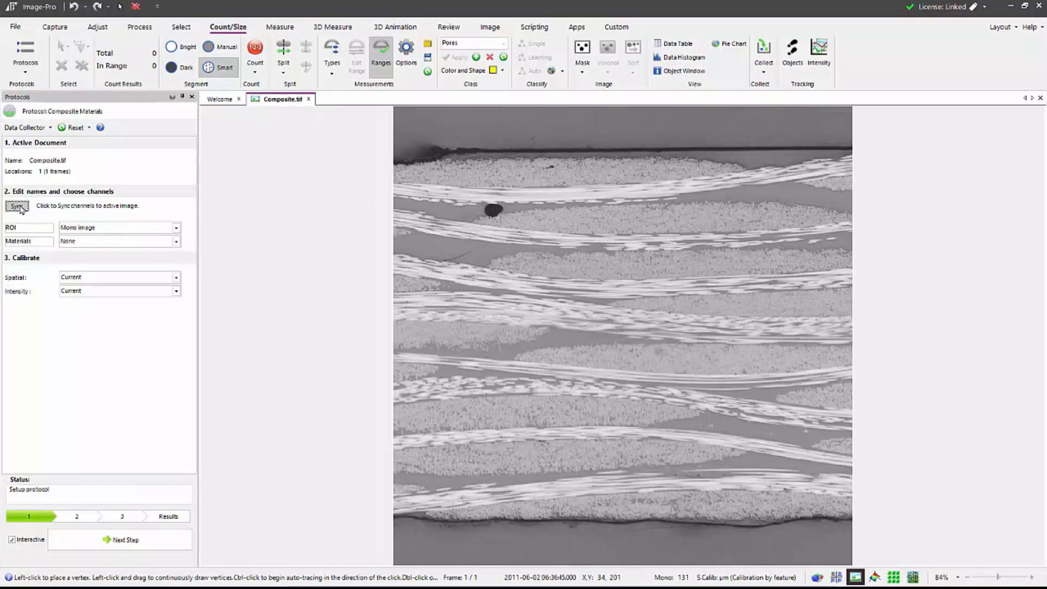
click(175, 228)
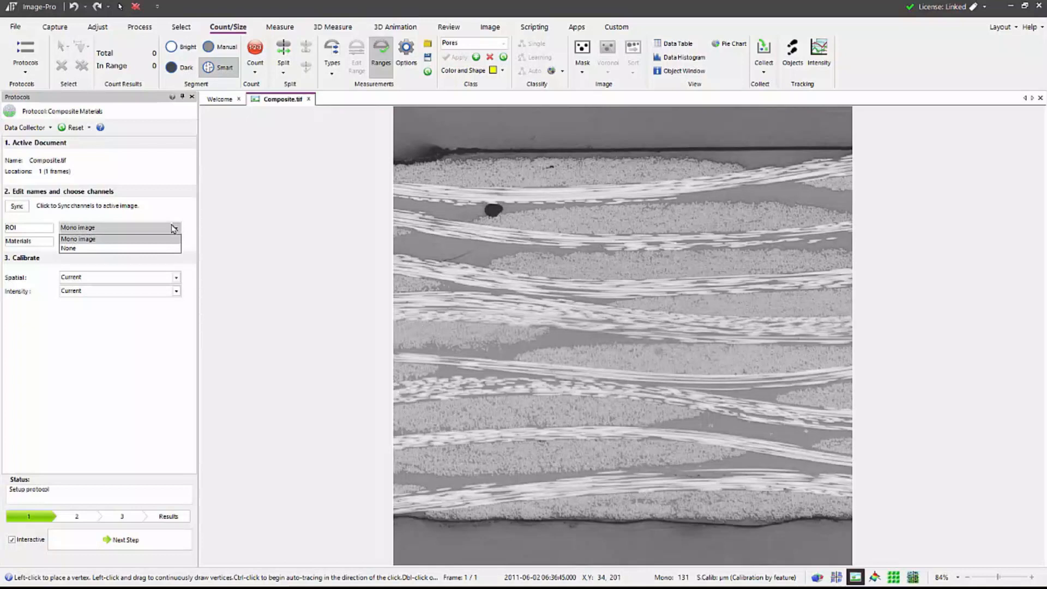
click(172, 228)
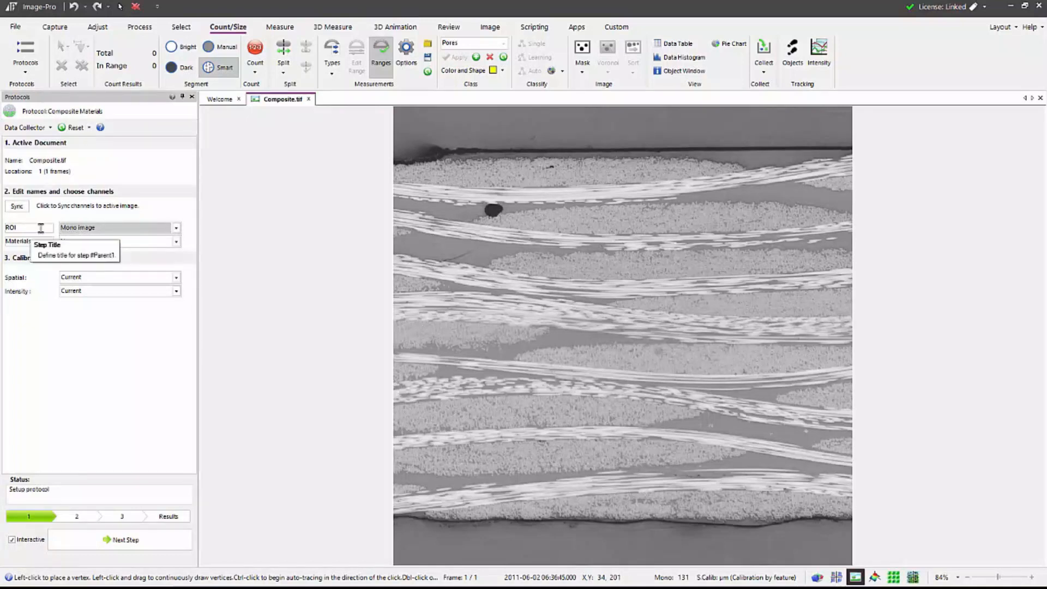
click(176, 241)
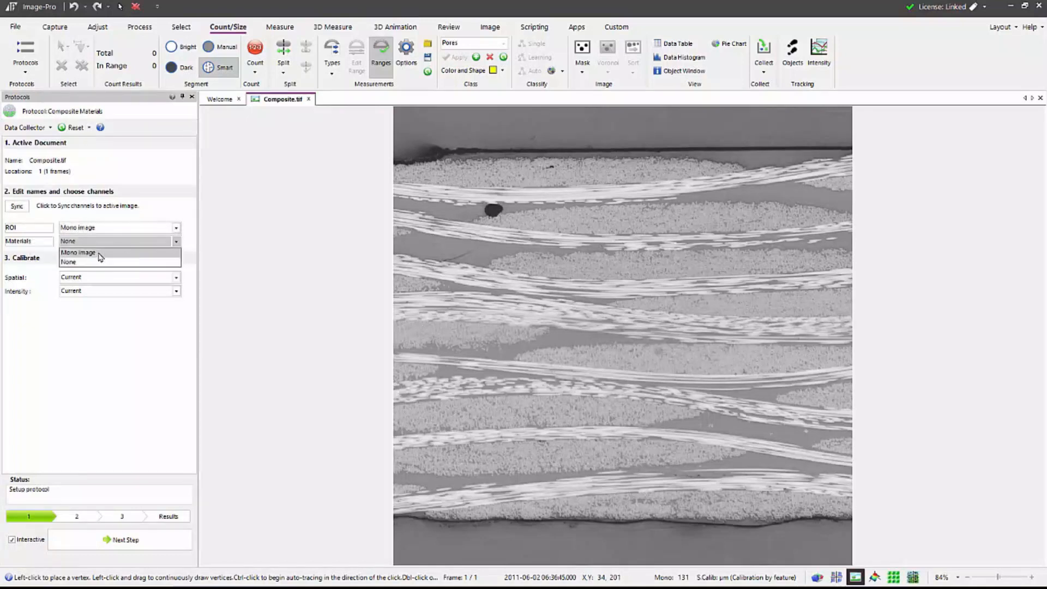
click(100, 254)
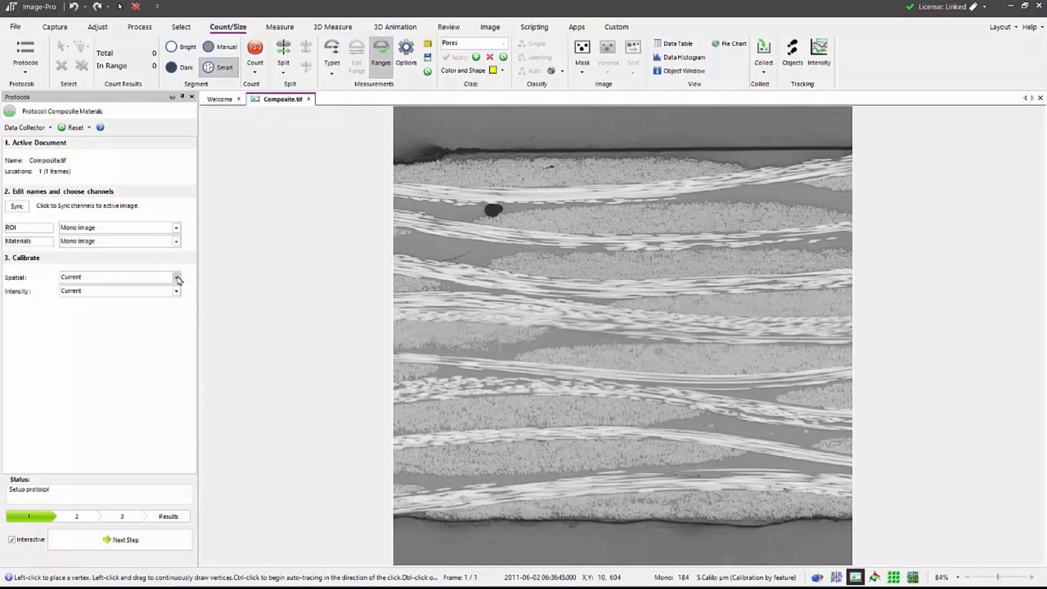
click(176, 277)
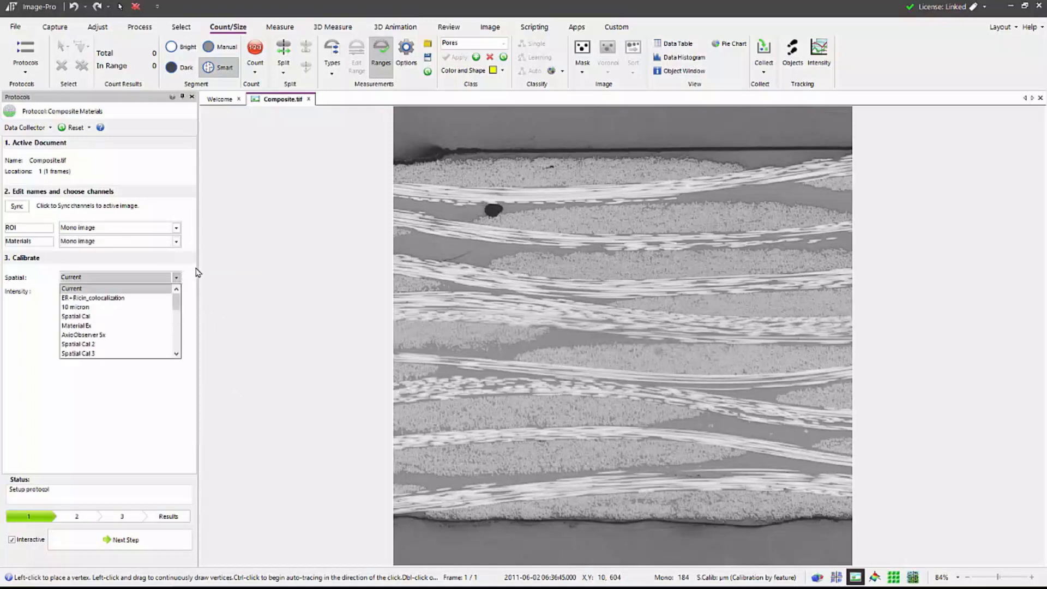
click(198, 273)
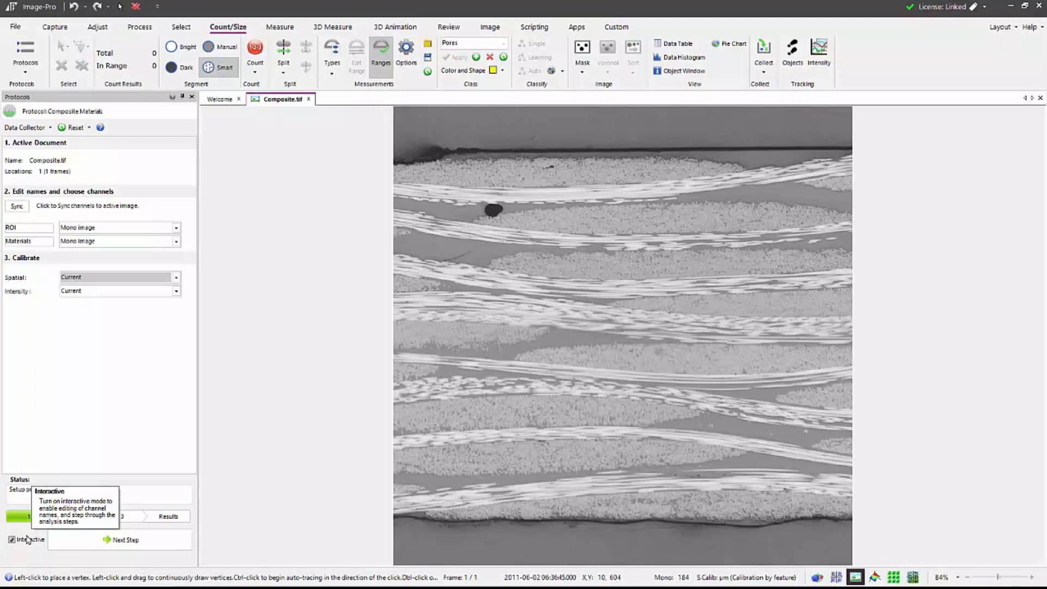
- Advance to the ROI step and trace one closed polygon around the composite between its upper and lower dark edges, accepting it as the ROI
click(144, 541)
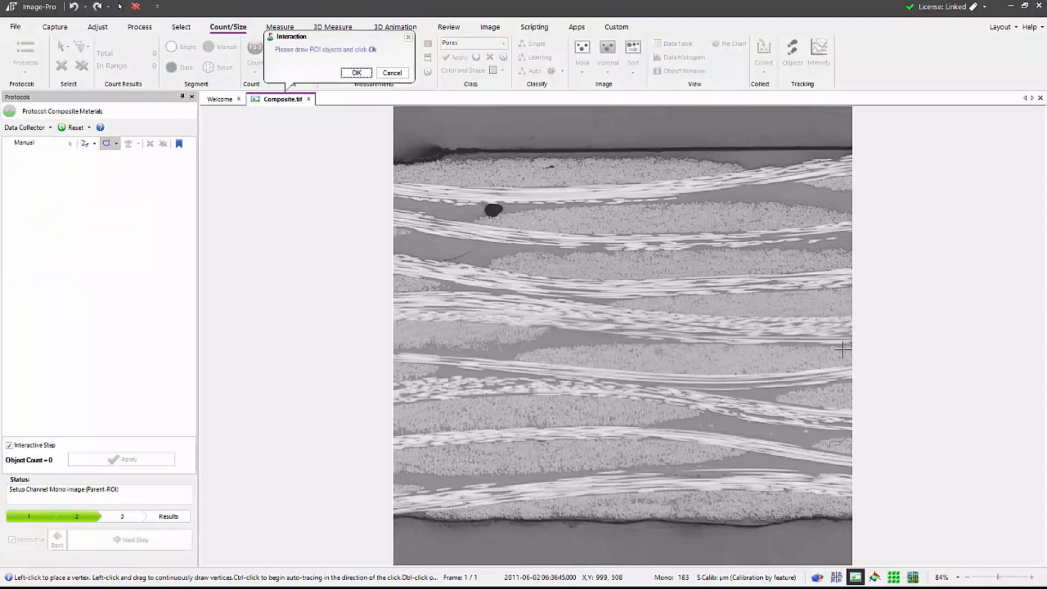
click(851, 154)
click(580, 155)
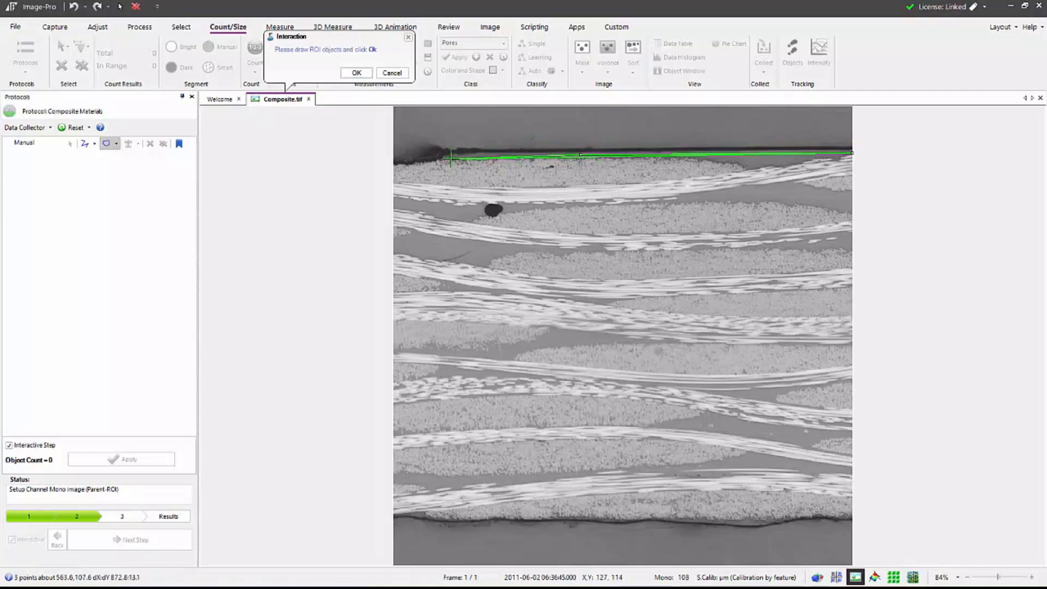
click(447, 156)
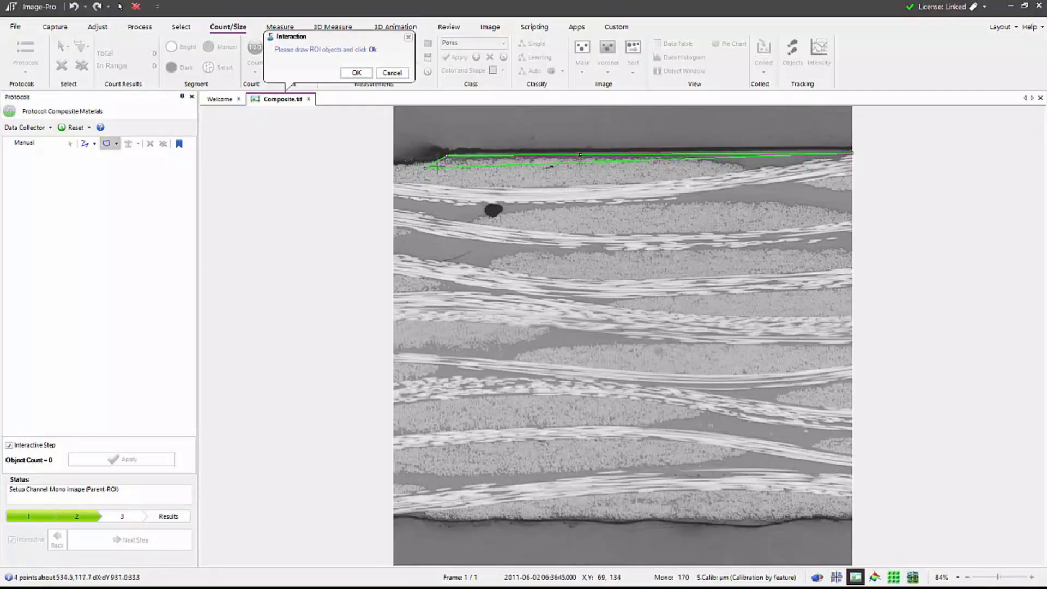
drag(436, 163, 394, 169)
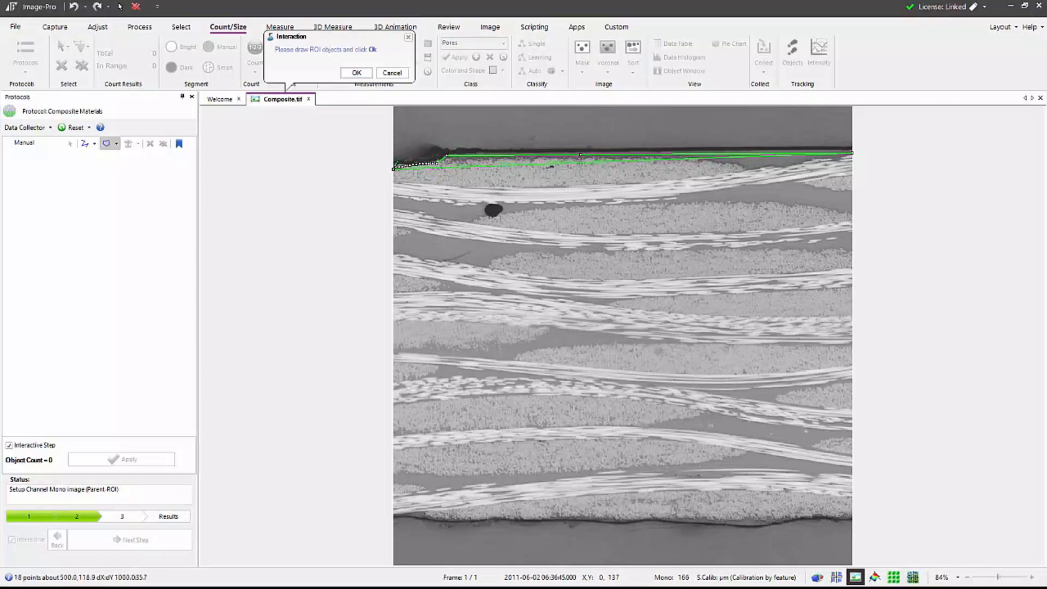
mouse_move(393, 514)
mouse_down()
mouse_move(731, 523)
mouse_move(828, 506)
mouse_move(853, 514)
mouse_up()
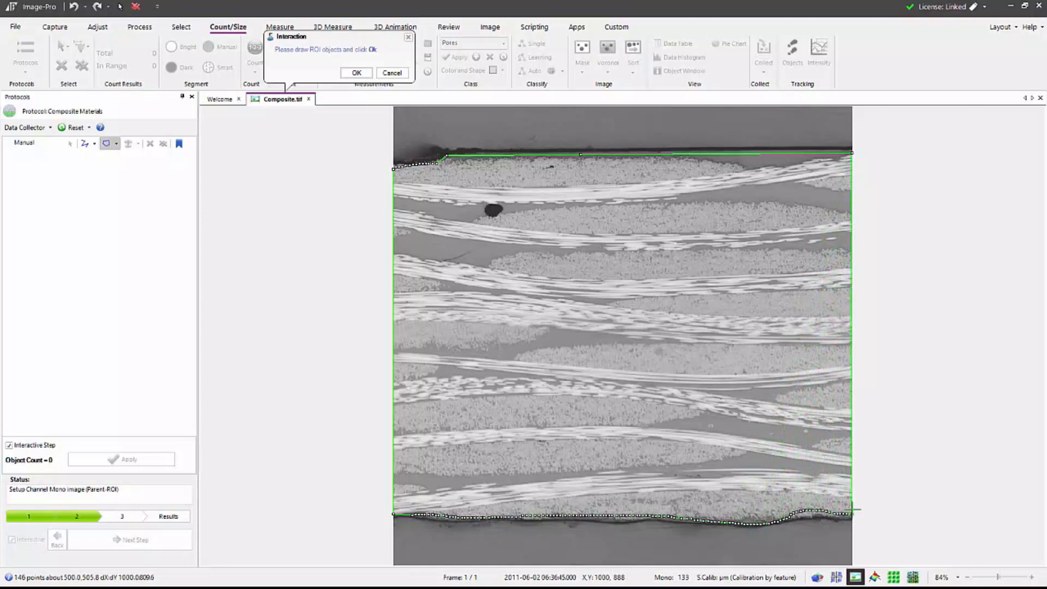
click(852, 154)
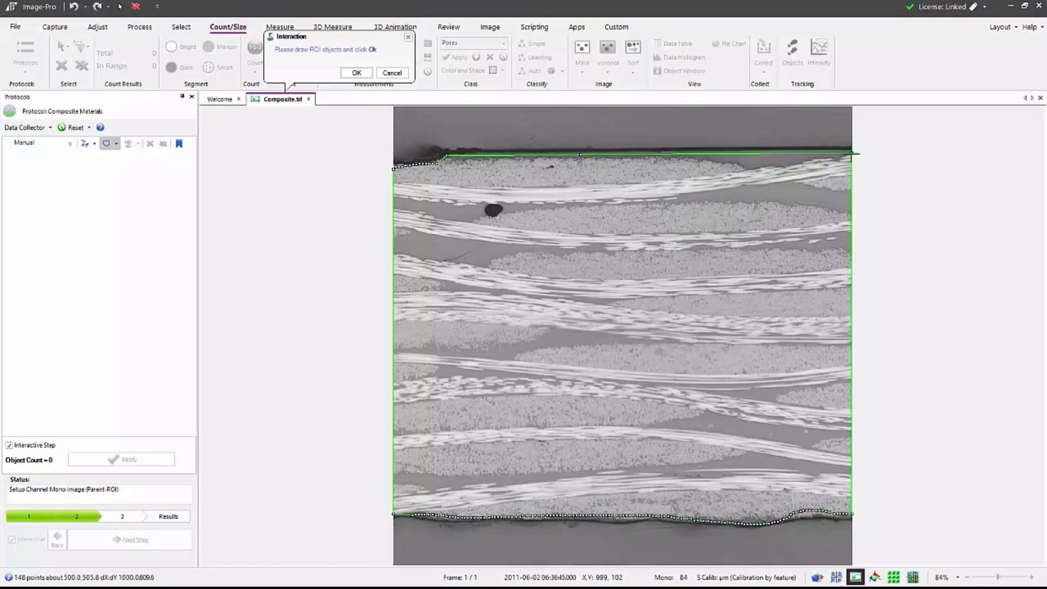
double_click(852, 154)
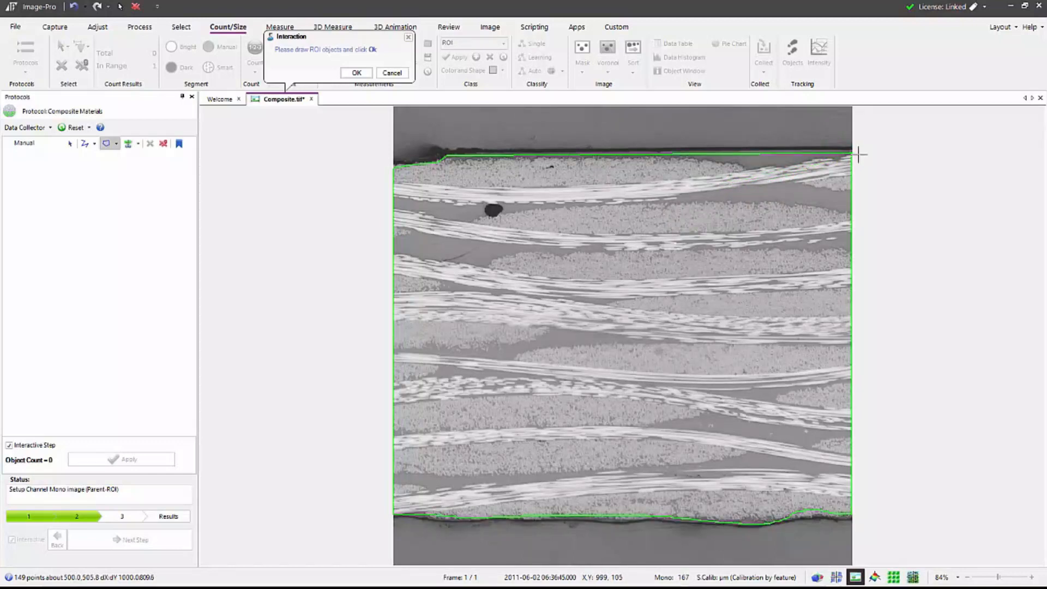
click(348, 74)
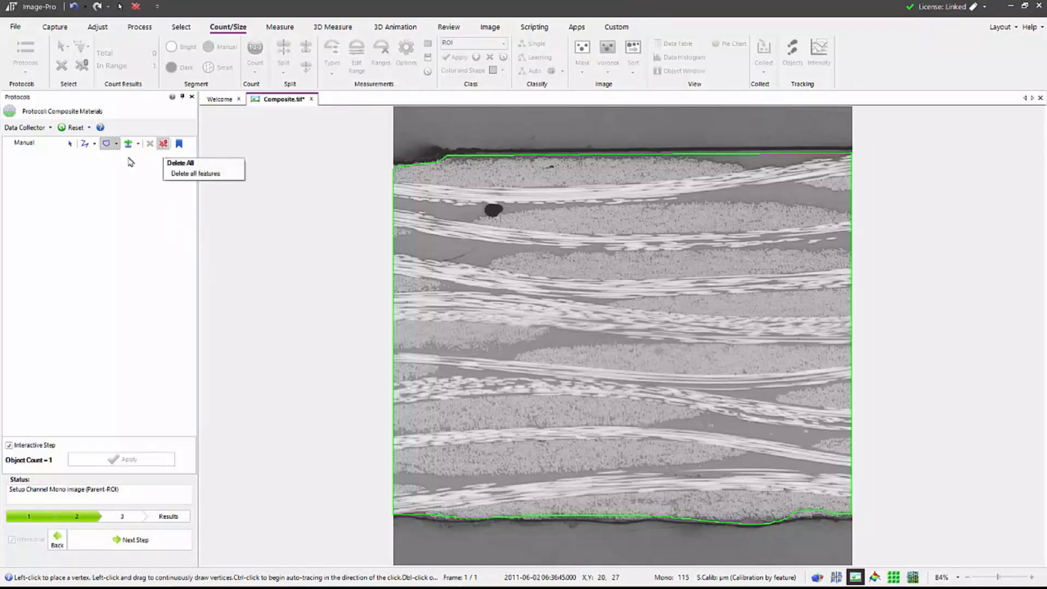
click(117, 145)
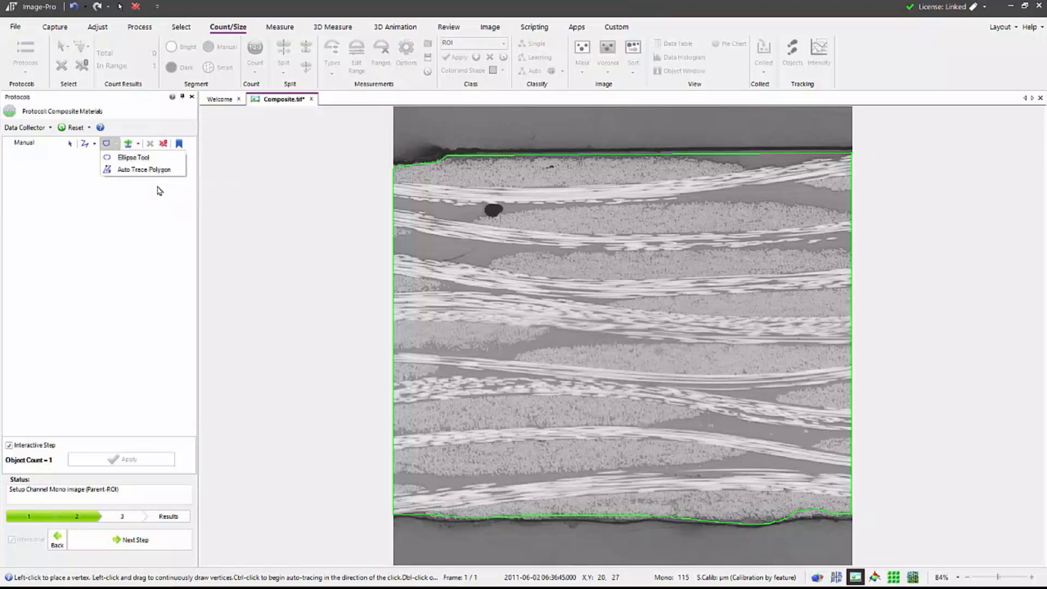
click(191, 130)
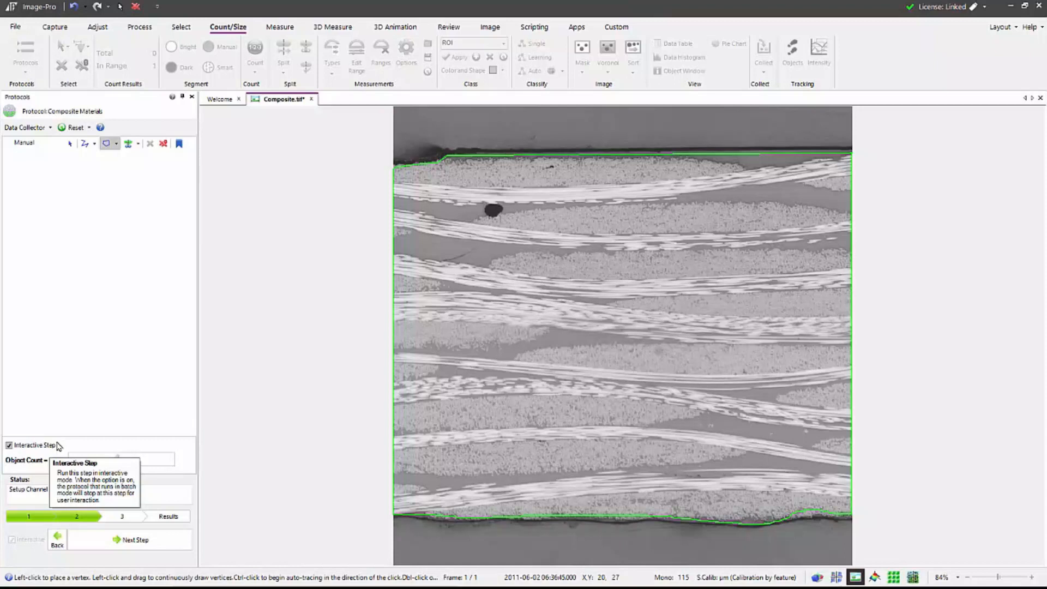
- Refine the smart segmentation with a Fibers reference object at the uppermost fiber bundle's edge, accept it and generate the results
click(129, 546)
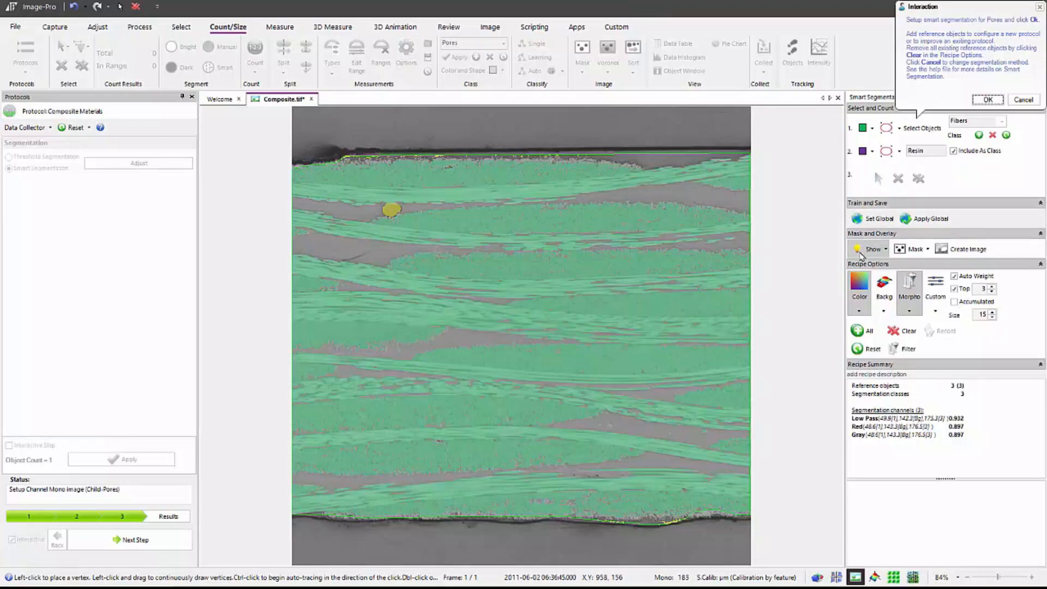
click(869, 249)
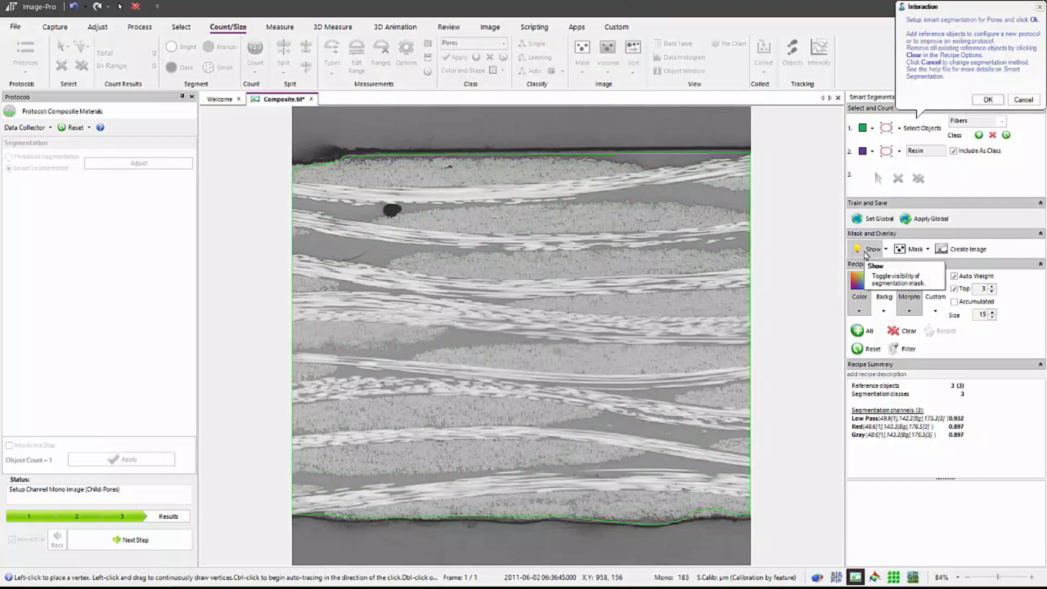
click(866, 255)
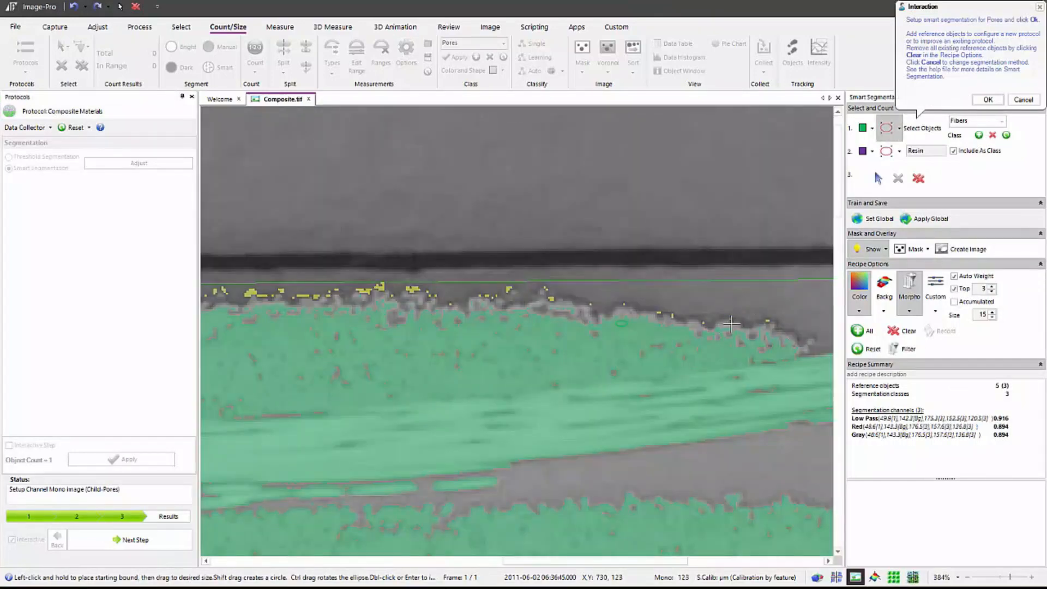
scroll(518, 332, up, 2)
drag(569, 309, 577, 327)
scroll(470, 354, down, 8)
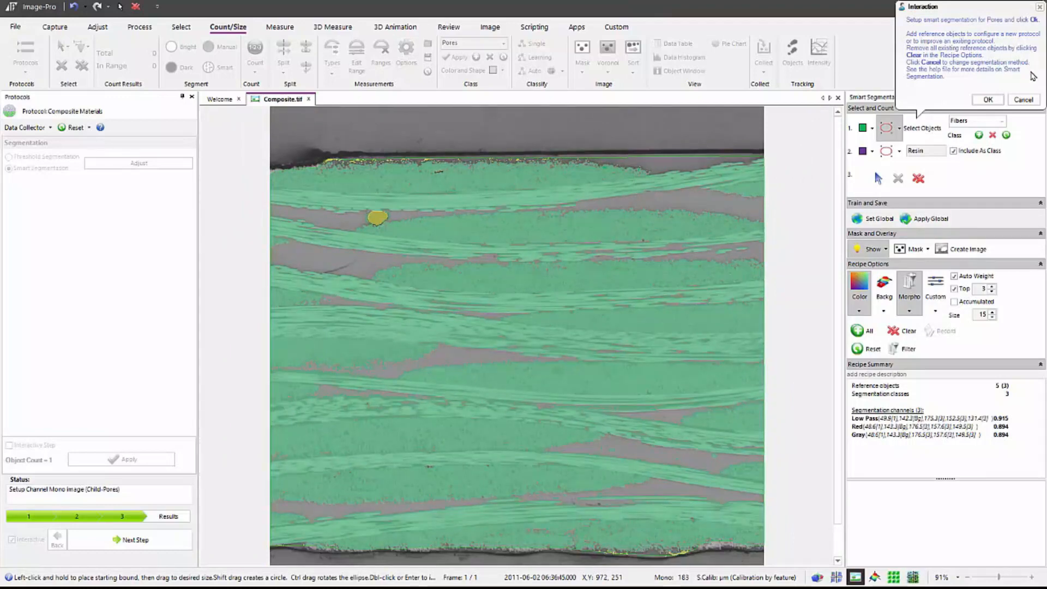
click(988, 100)
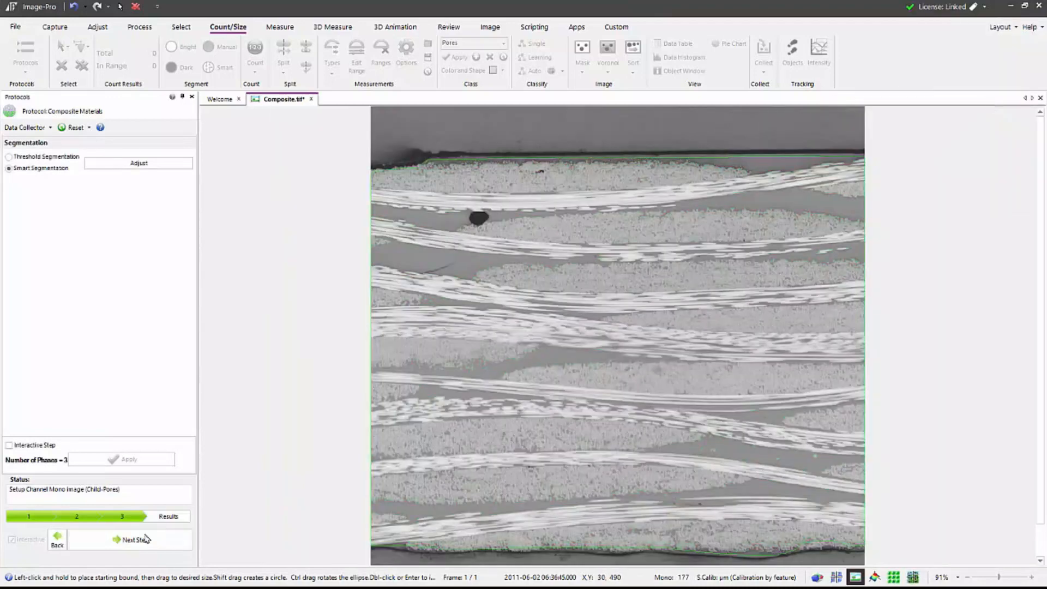
click(135, 540)
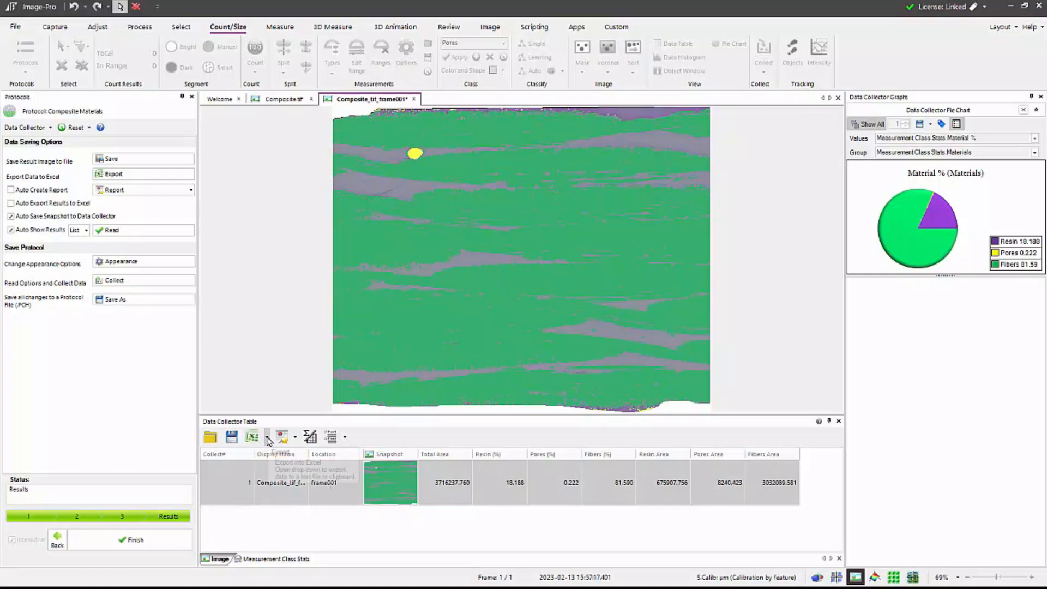
- Review the Excel and PowerPoint export options for the collected data, keeping the current settings
click(267, 437)
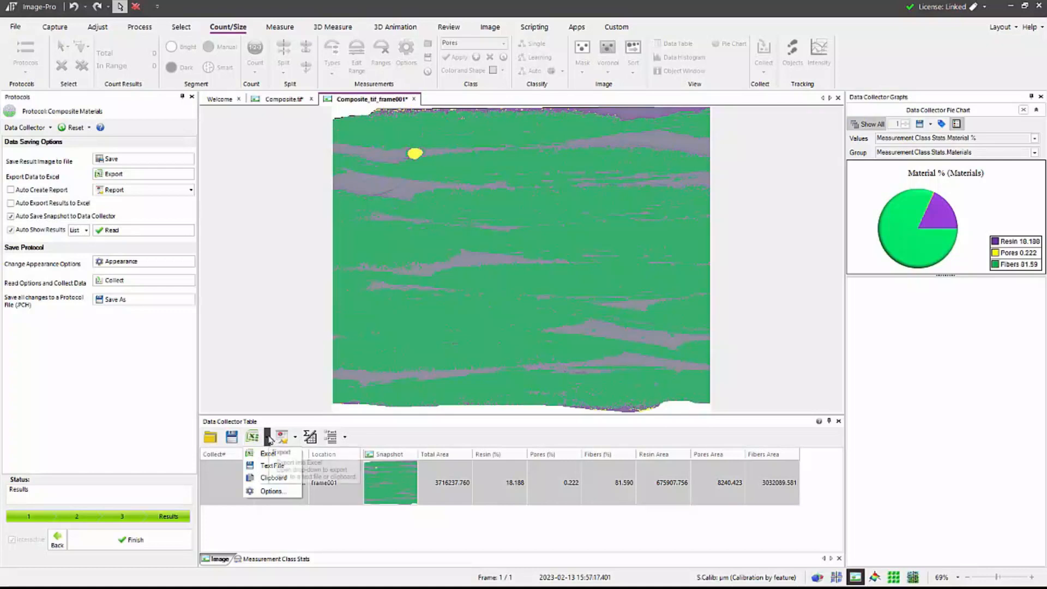
click(276, 495)
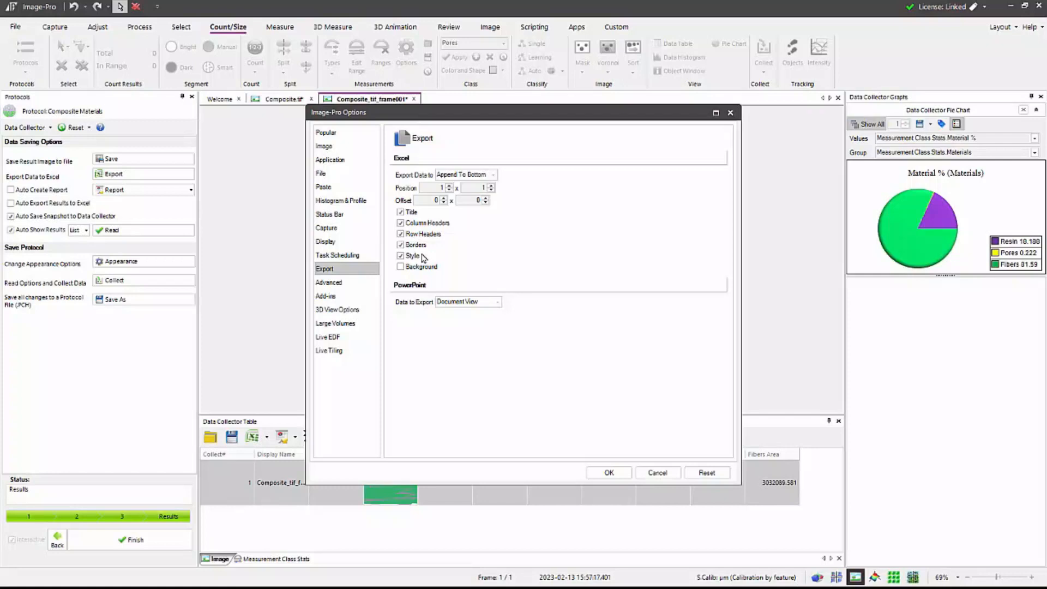
click(608, 473)
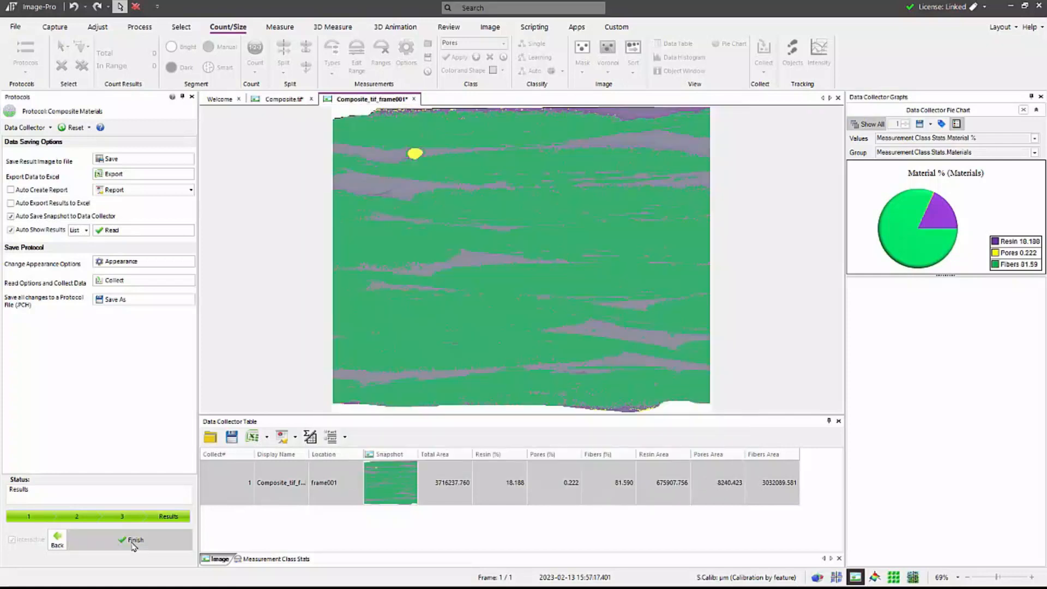
- Finish the protocol and turn off interactive mode in preparation for a batch run
click(134, 543)
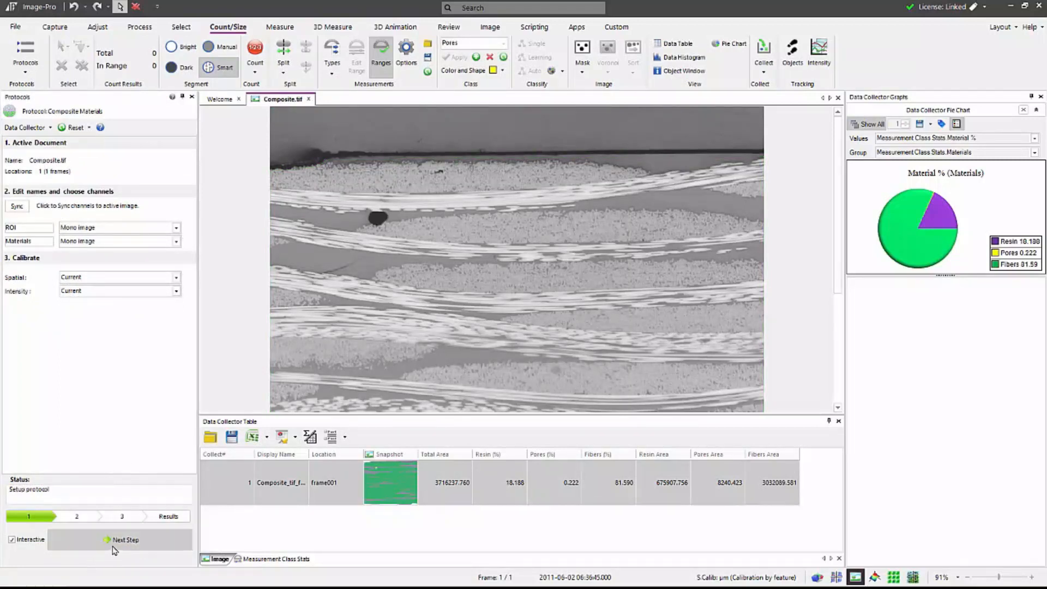
click(17, 541)
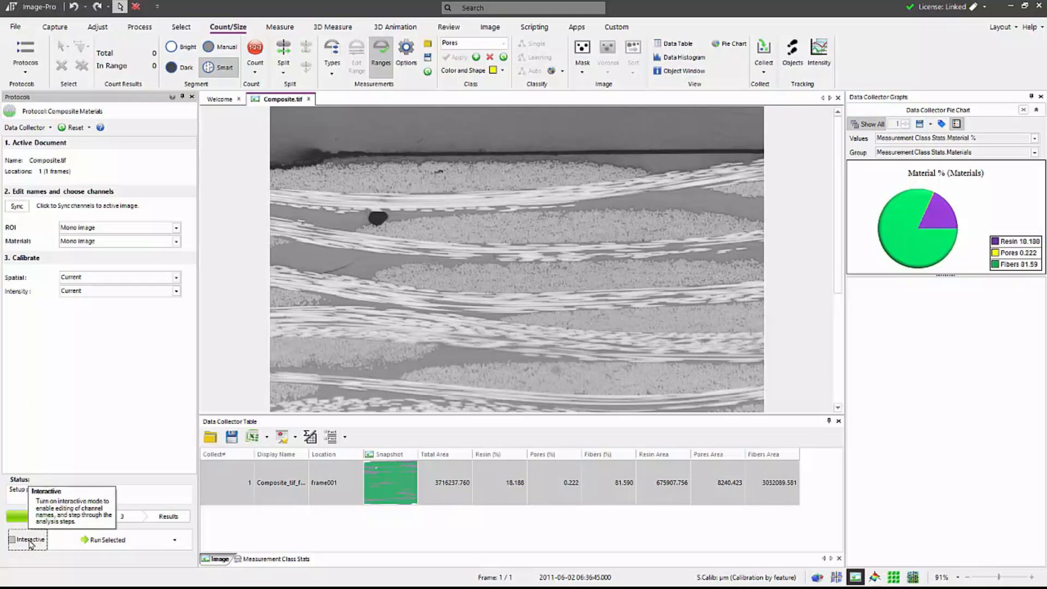
click(175, 539)
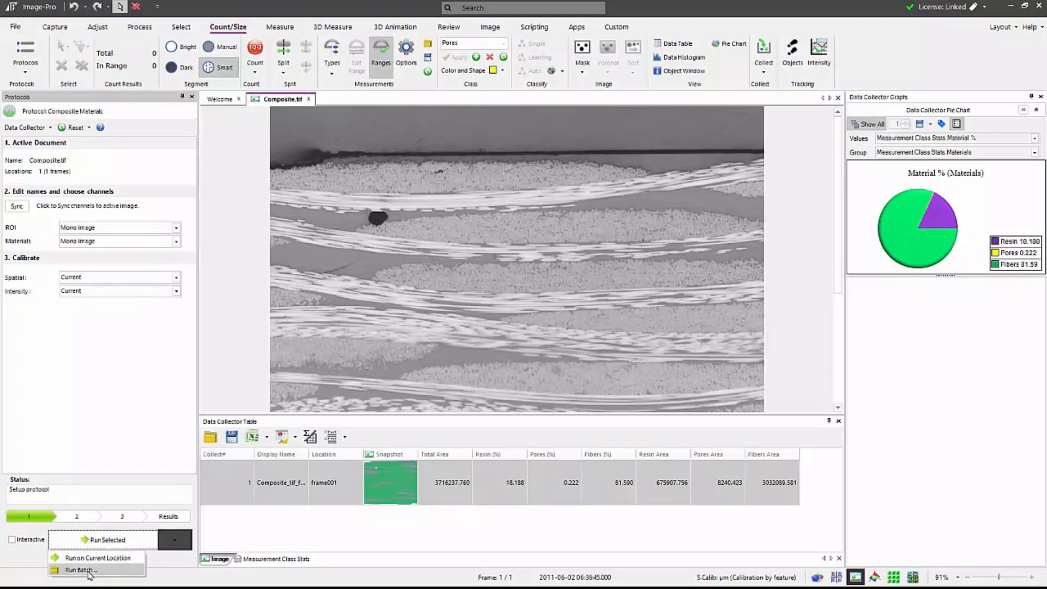